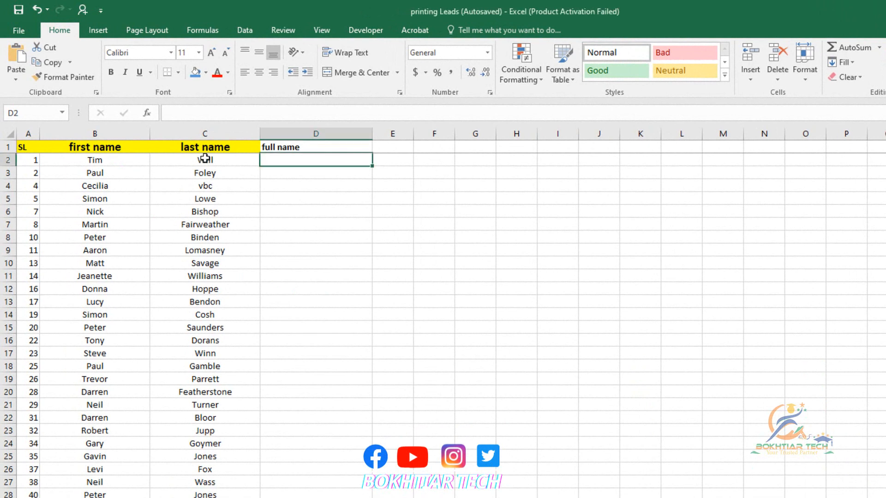
click(206, 146)
click(291, 146)
drag(317, 161, 344, 459)
click(320, 392)
click(98, 341)
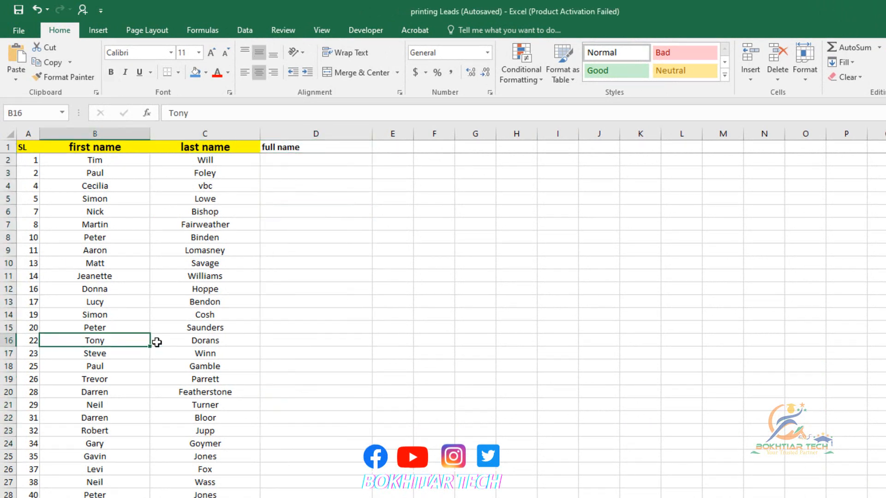
click(154, 342)
click(141, 315)
click(264, 288)
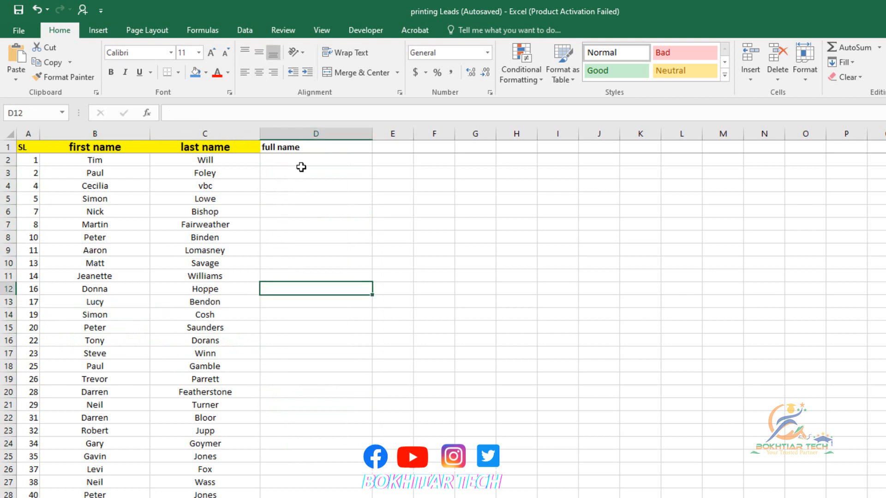
Select the empty full name cells and settle on cell D2.
drag(300, 168, 328, 443)
click(328, 352)
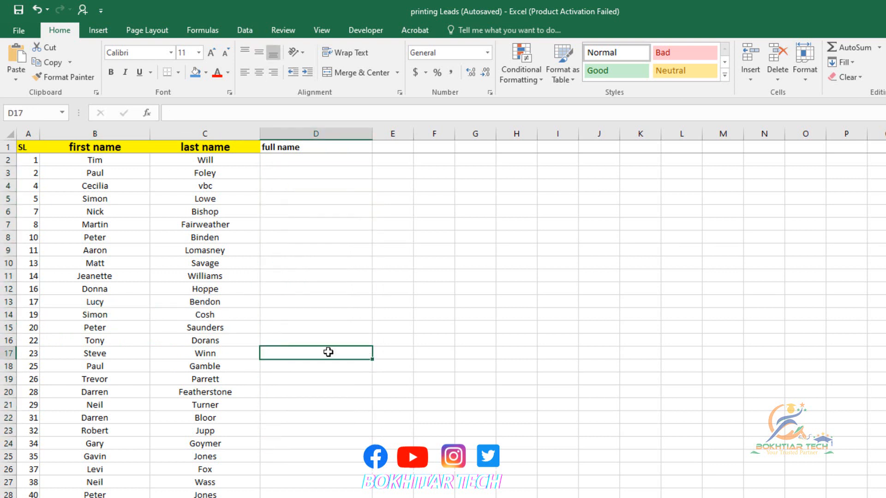
drag(327, 159, 297, 393)
click(314, 275)
click(314, 275)
drag(281, 160, 311, 388)
click(294, 158)
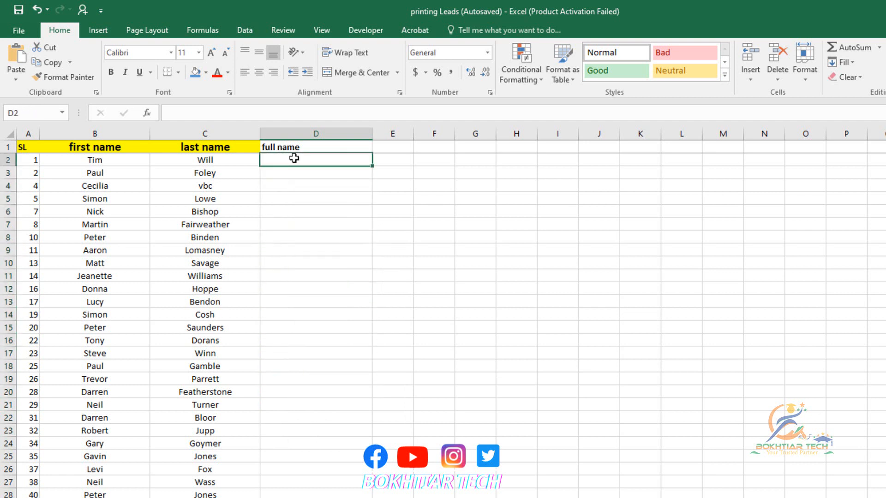
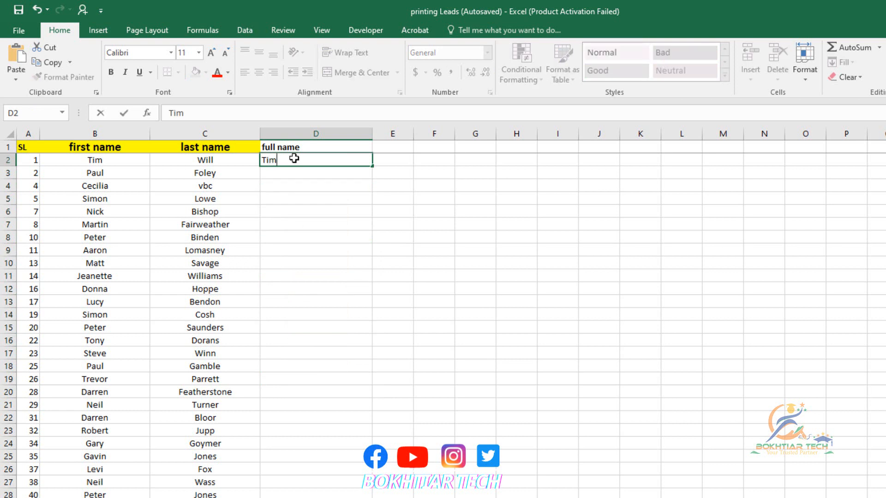
key(Return)
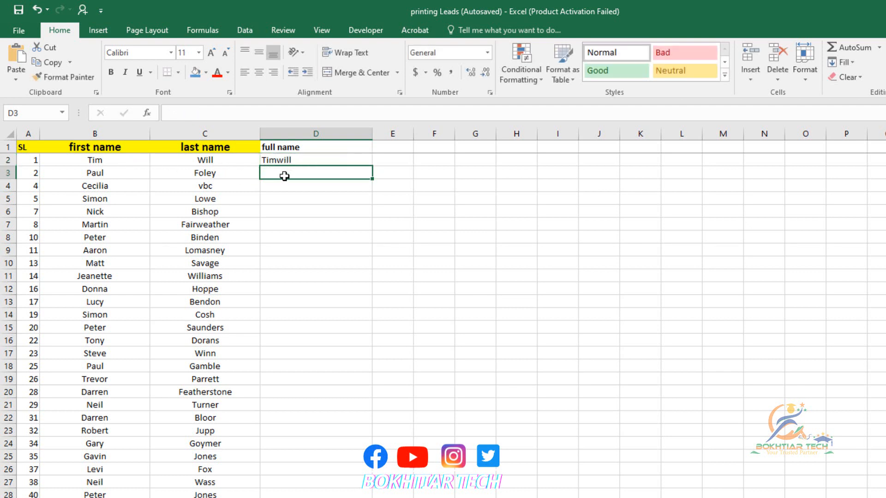
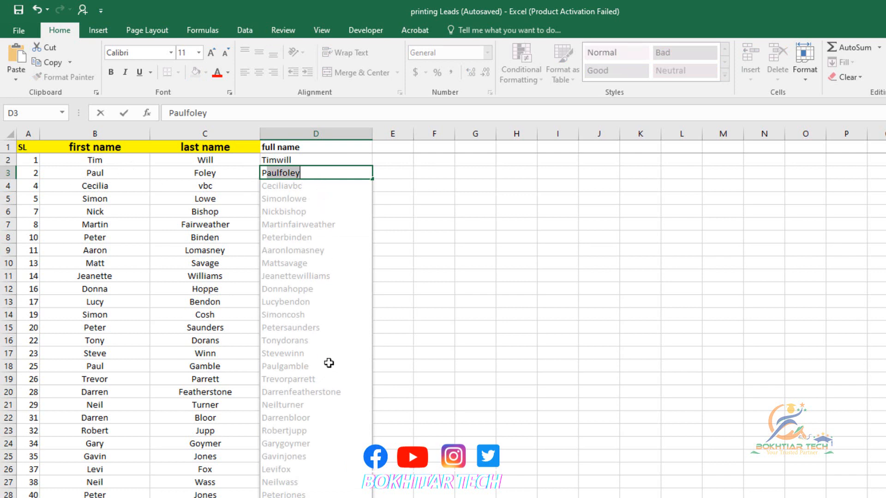
scroll(328, 362, down, 5)
scroll(323, 326, up, 5)
key(Return)
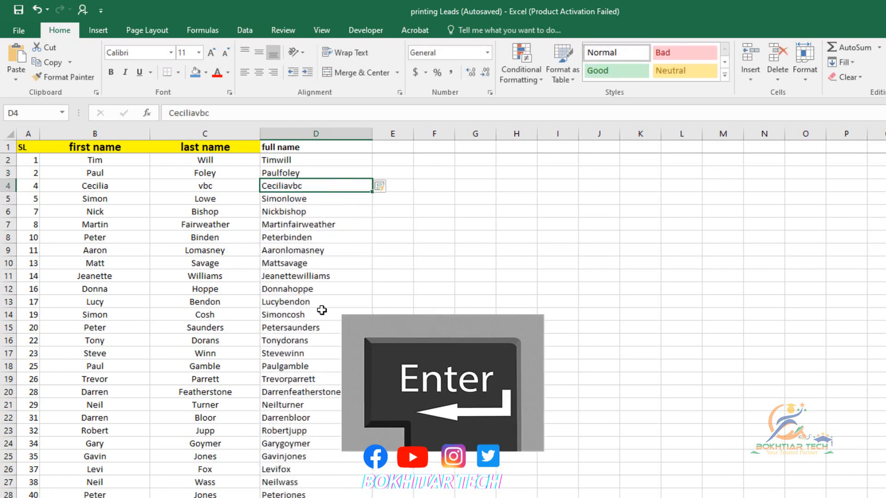
scroll(340, 342, down, 20)
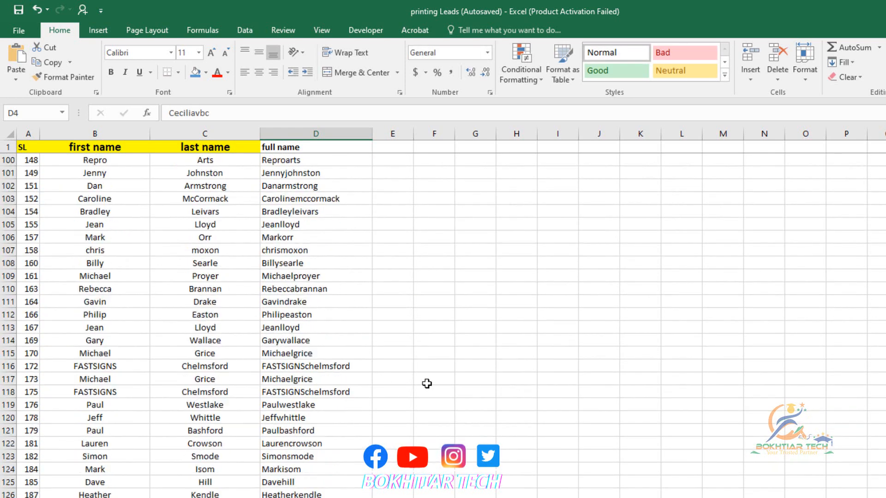
scroll(427, 384, down, 16)
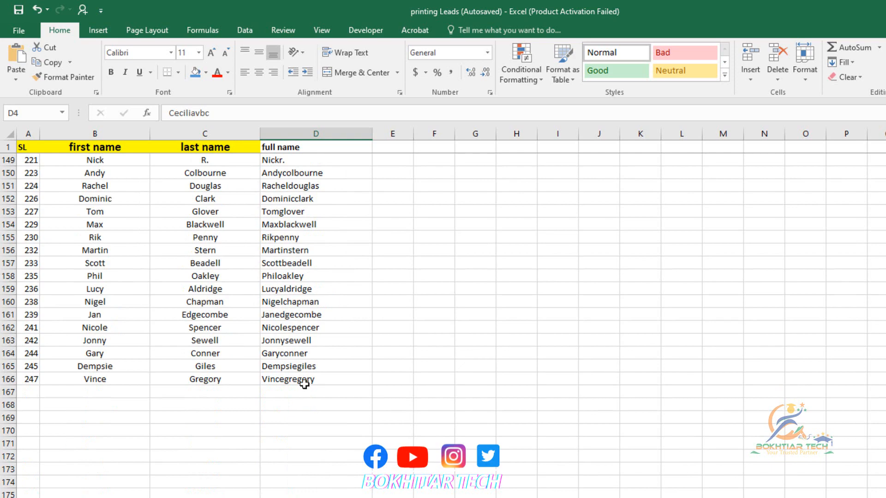
drag(304, 384, 286, 171)
click(290, 200)
scroll(302, 271, up, 16)
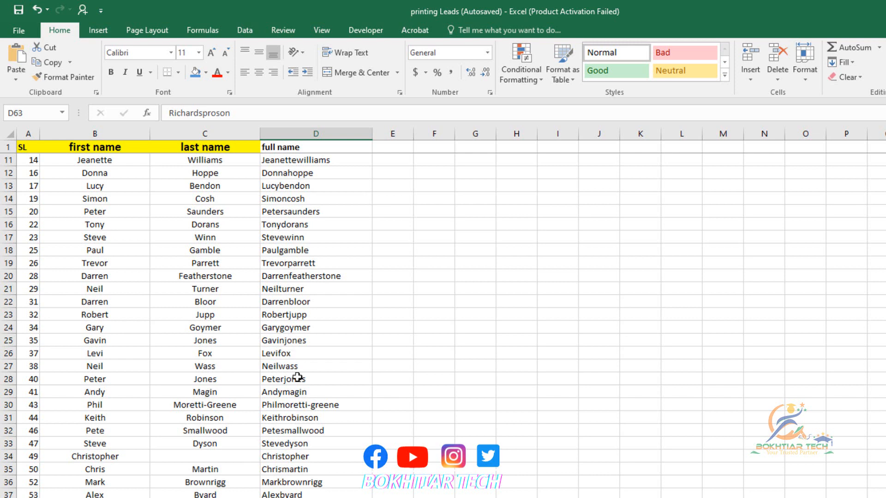
click(152, 497)
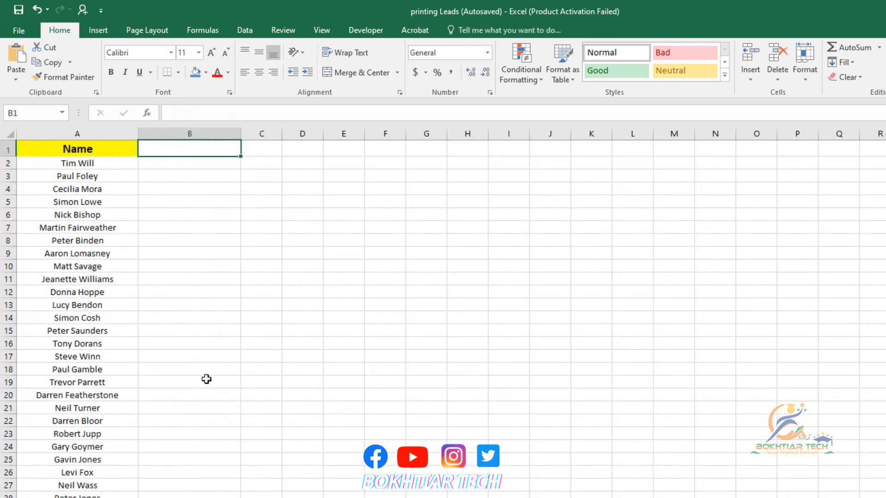
click(229, 321)
click(109, 166)
click(107, 187)
click(100, 213)
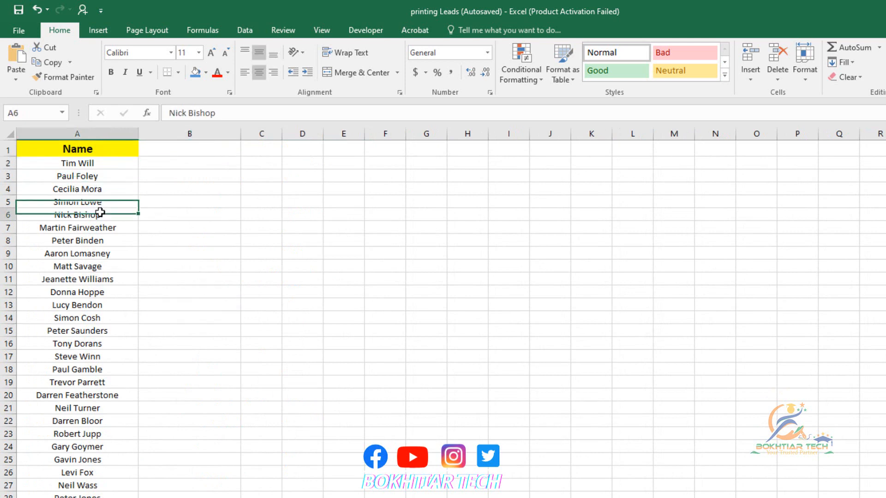
click(102, 278)
click(90, 420)
drag(99, 216, 84, 495)
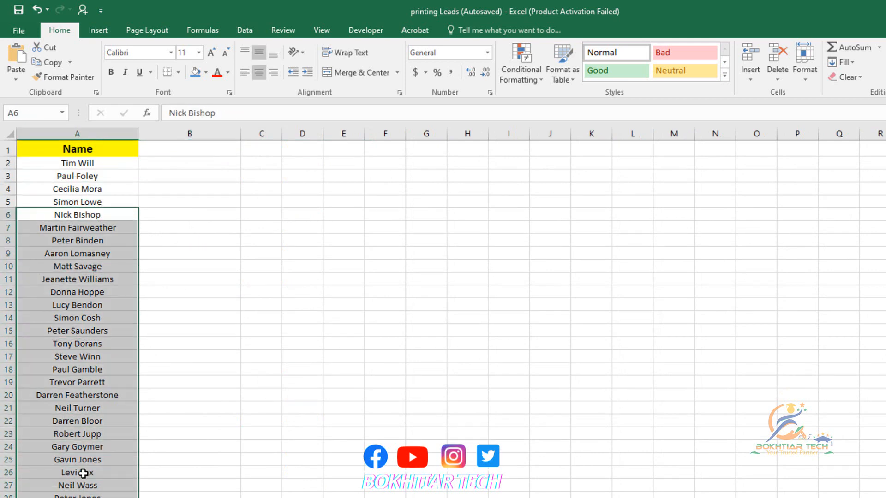
scroll(83, 471, down, 9)
drag(81, 455, 81, 214)
scroll(85, 259, up, 8)
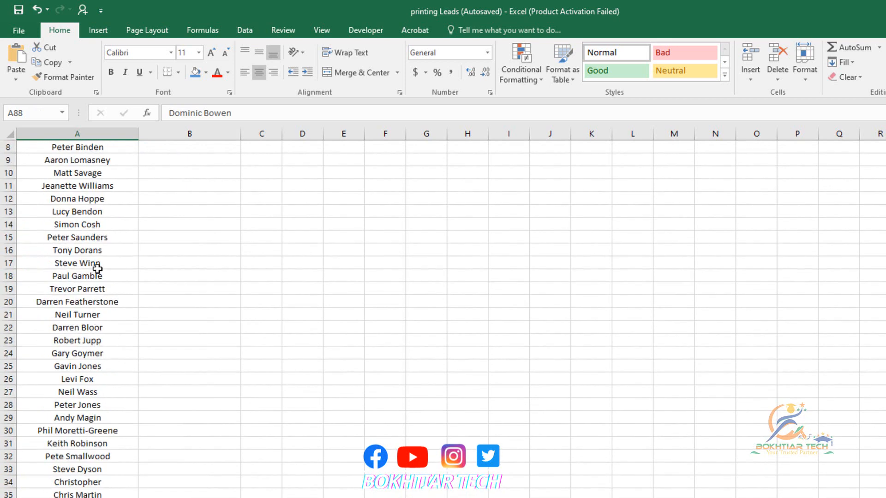
scroll(97, 269, up, 3)
click(168, 163)
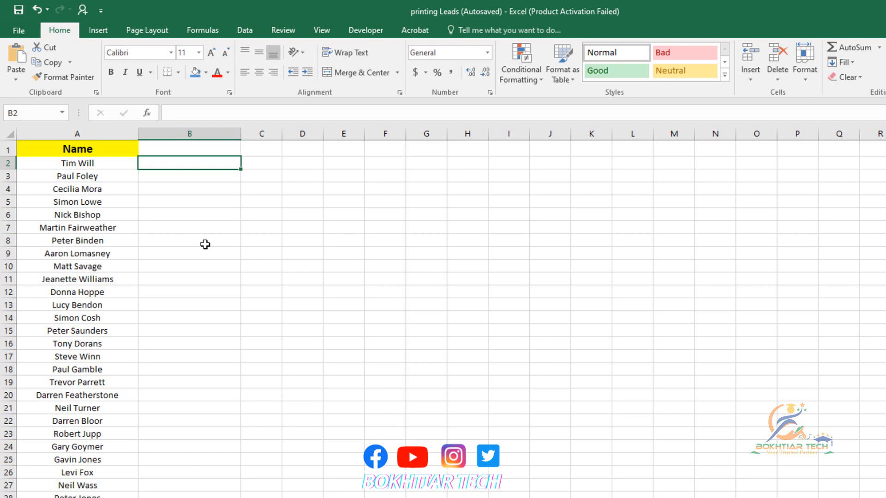
text(Md)
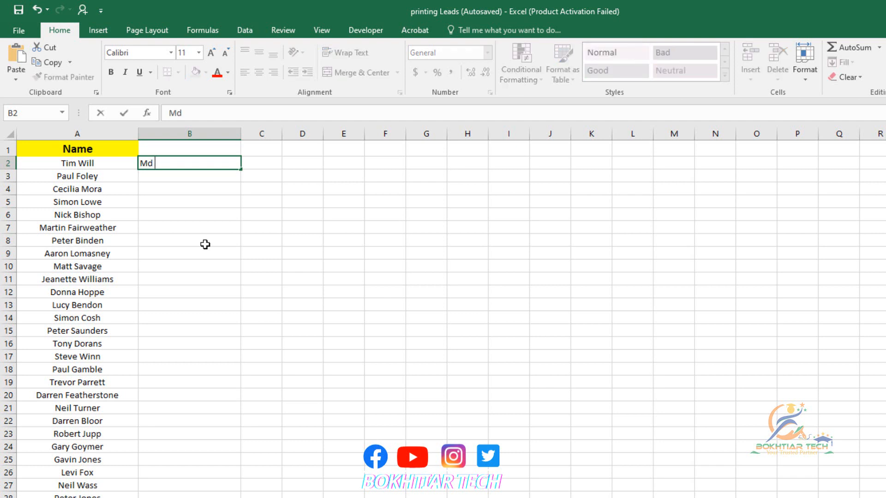
key(Return)
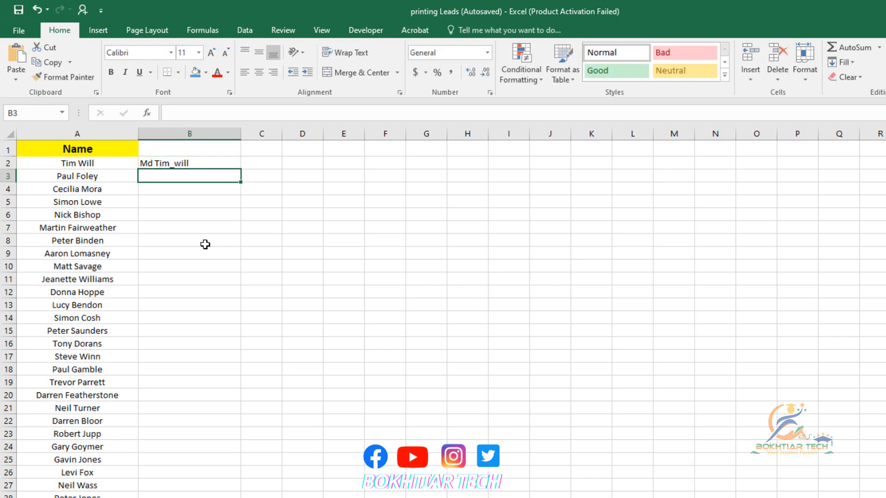
text(Md )
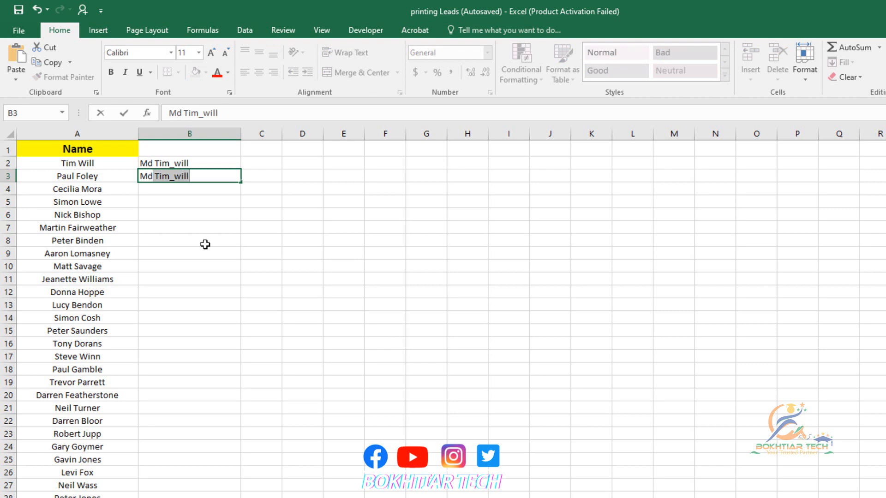
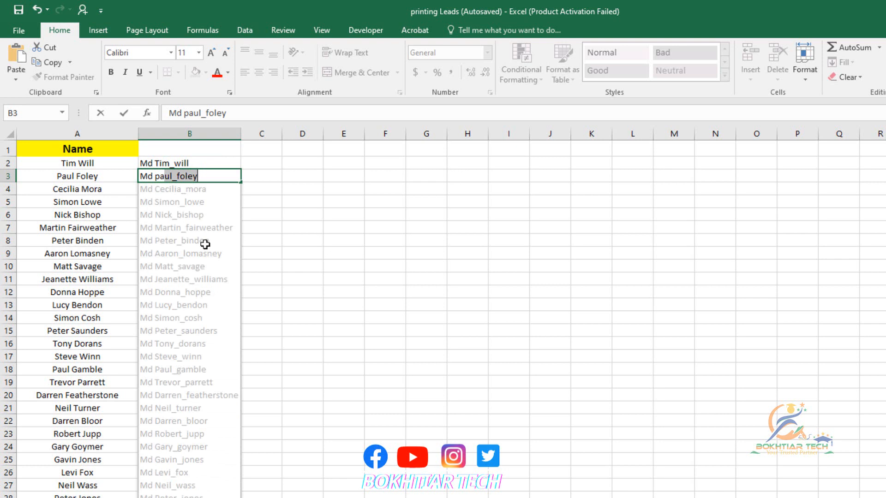
key(Return)
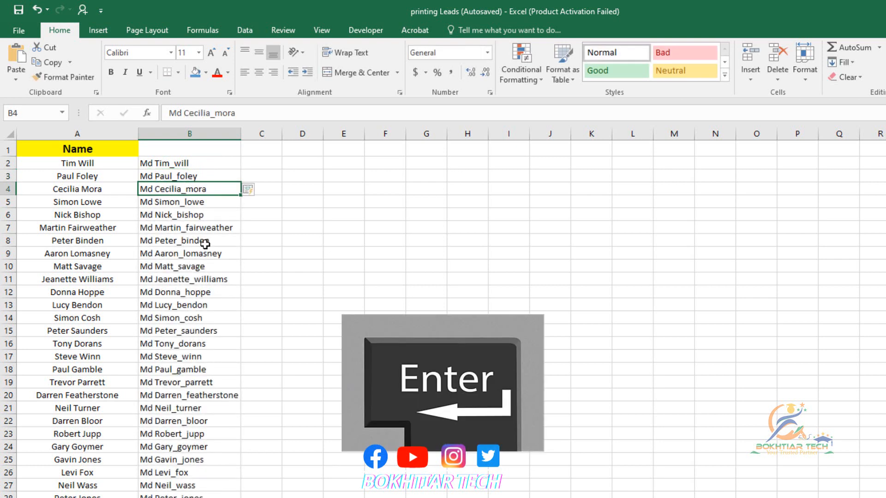
scroll(194, 253, down, 11)
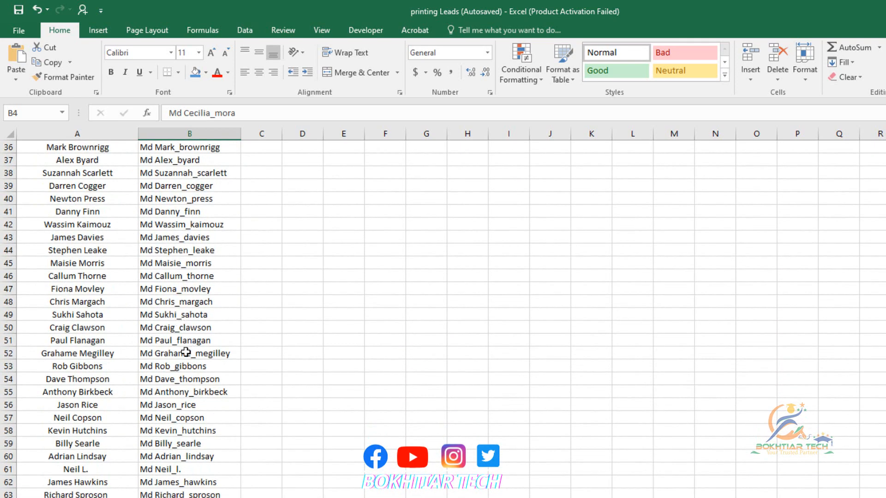
scroll(217, 309, down, 20)
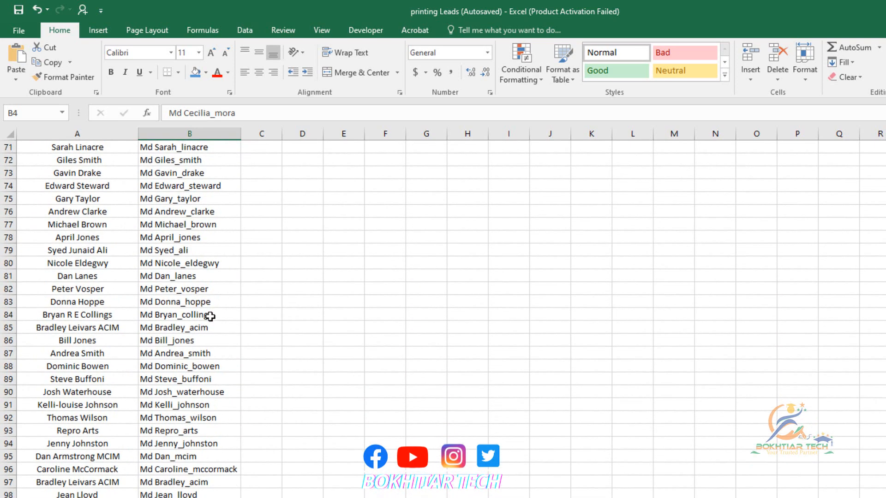
scroll(204, 318, down, 9)
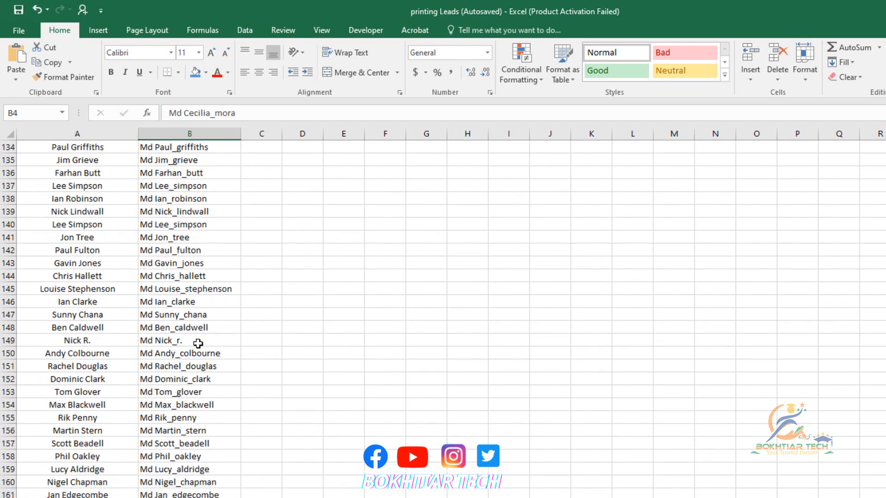
scroll(199, 357, down, 5)
scroll(200, 357, up, 2)
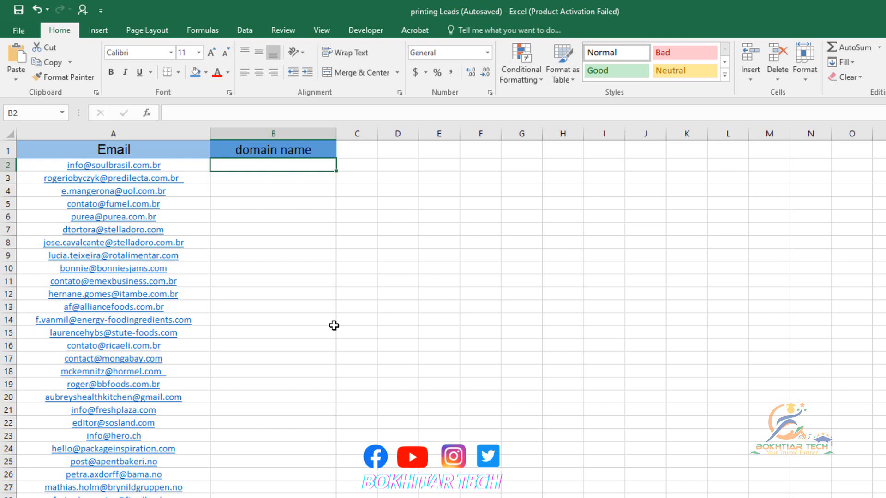
Enter soulbrasil.com.br and p so Flash Fill extracts every email's domain, then review the column.
text(soul)
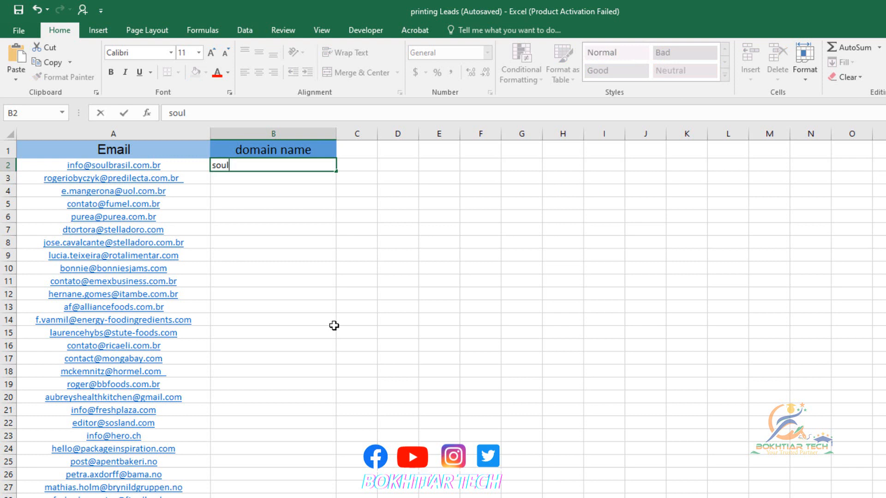
text(brasil.com)
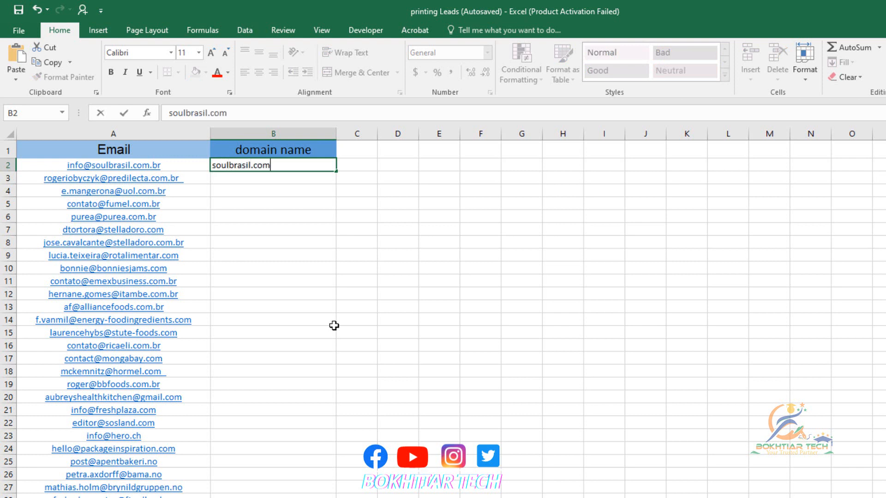
text(.br)
key(Return)
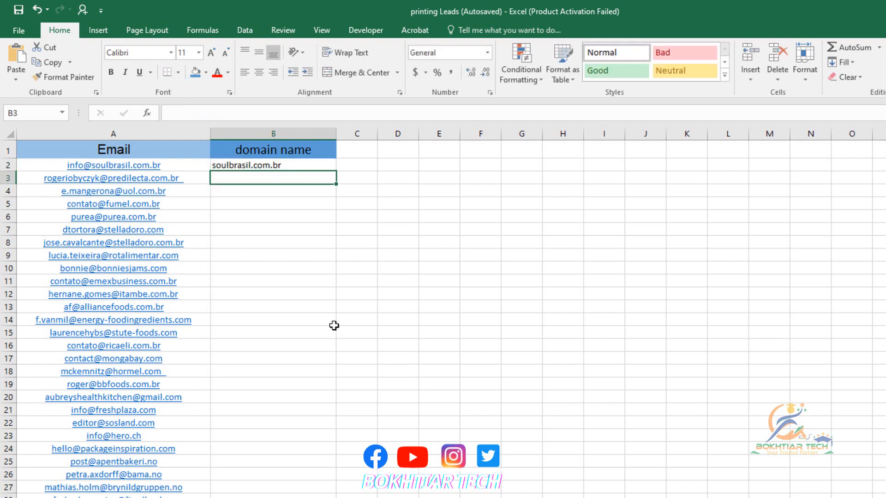
text(predilecta.com.br)
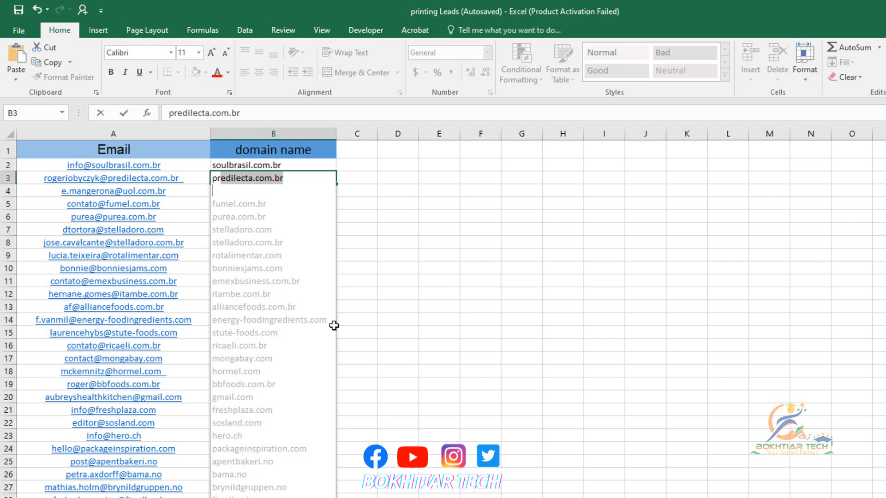
key(Return)
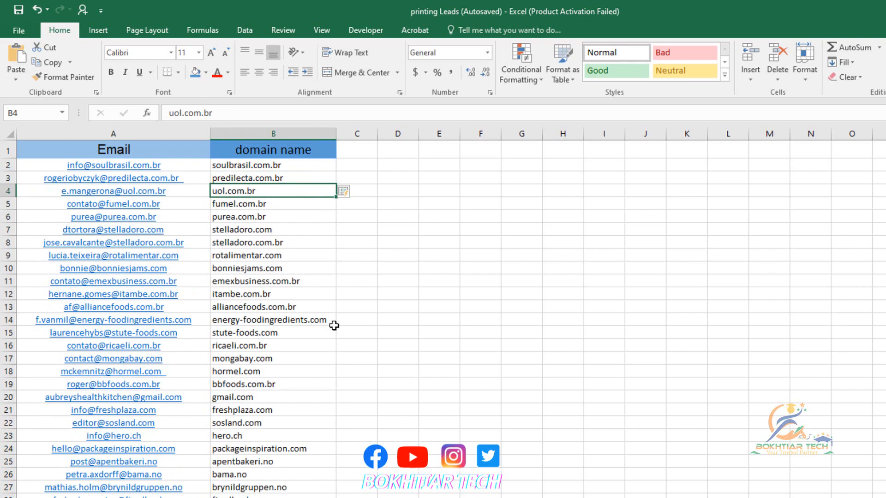
scroll(313, 316, down, 16)
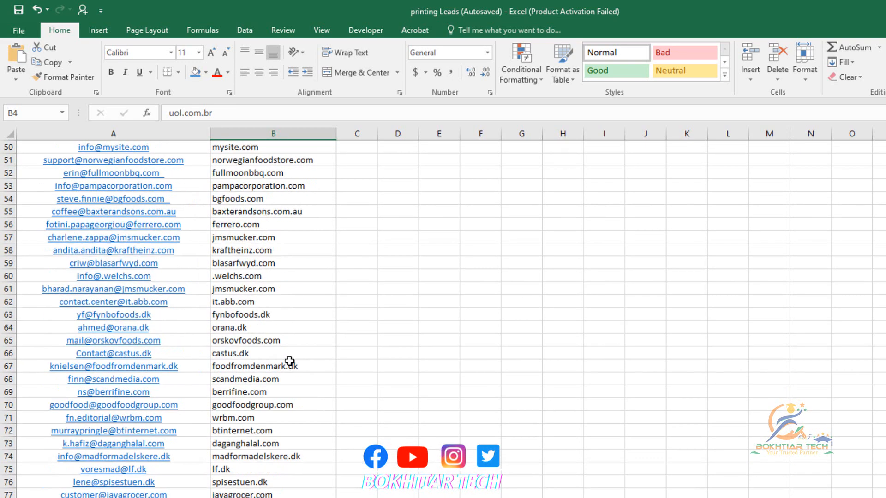
scroll(289, 361, down, 9)
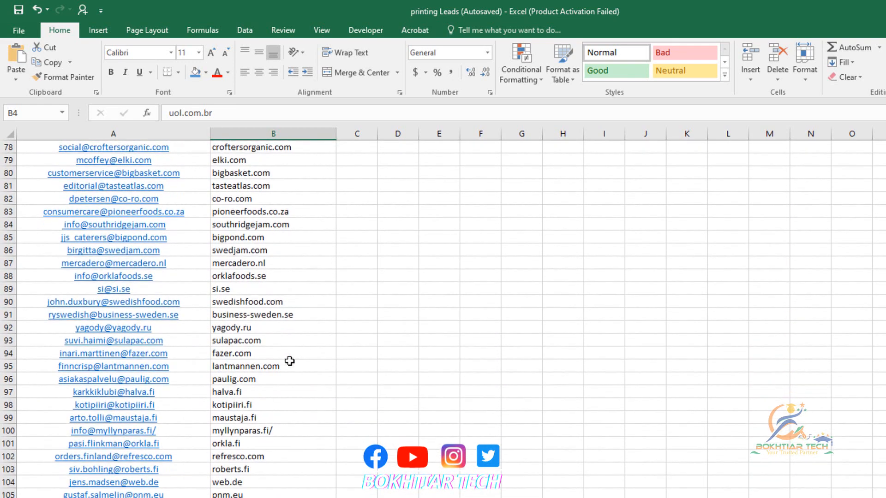
scroll(289, 361, up, 12)
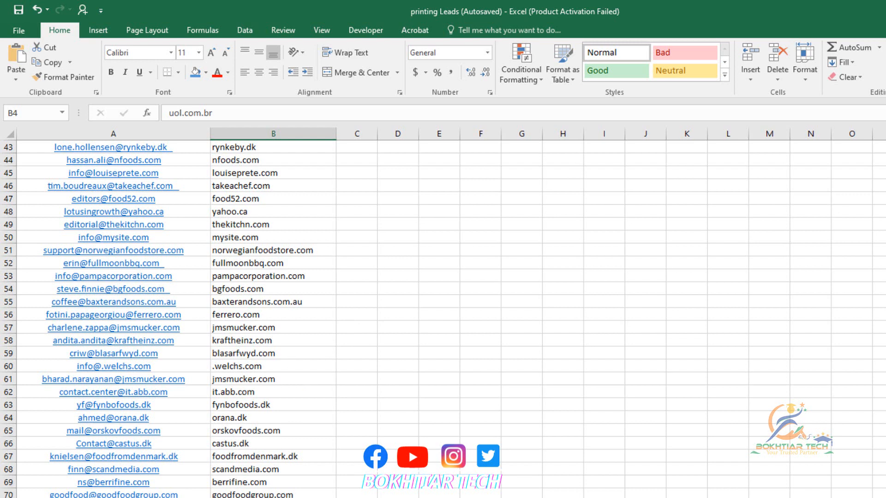
key(ctrl+Page_Down)
Review product entries like Luxe Leather Jacket, Classic Denim Jeans and Elegant Maxi Dress.
click(226, 304)
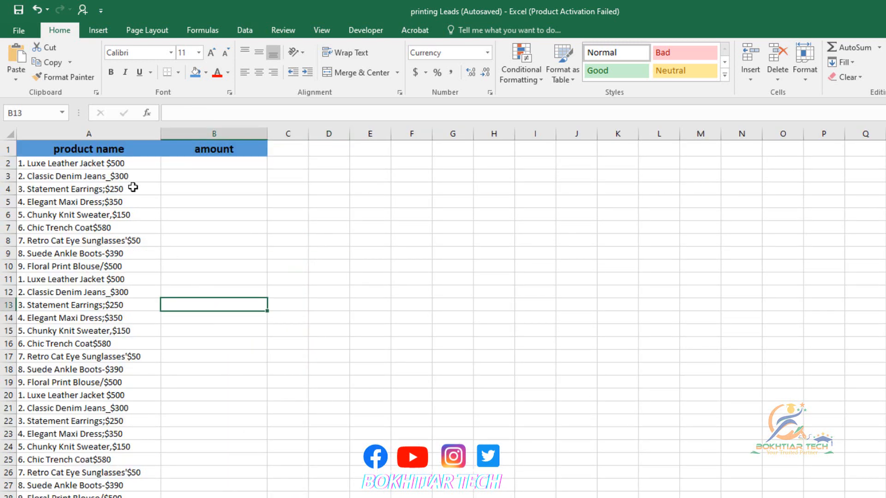
click(114, 165)
click(115, 188)
click(62, 167)
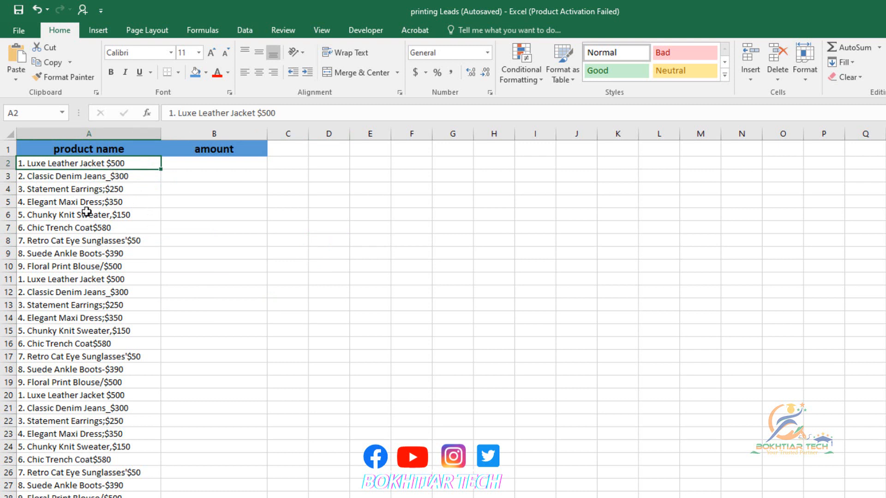
click(97, 187)
click(102, 166)
click(119, 179)
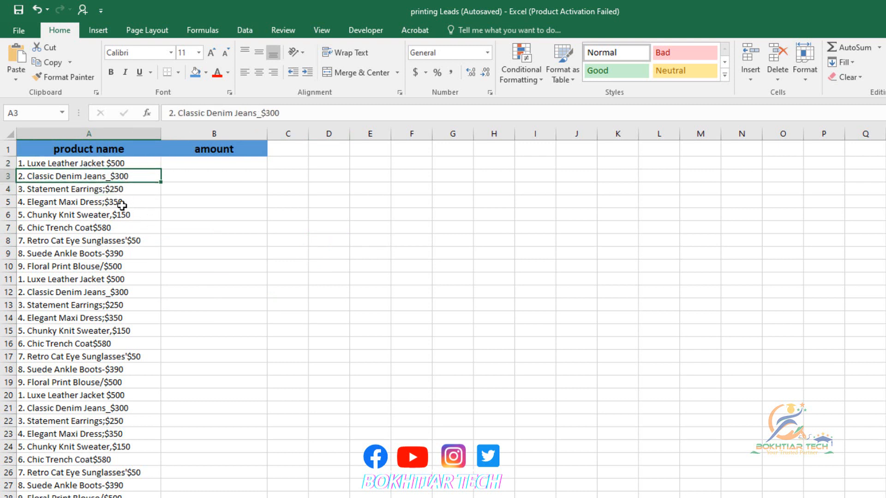
click(118, 190)
click(115, 204)
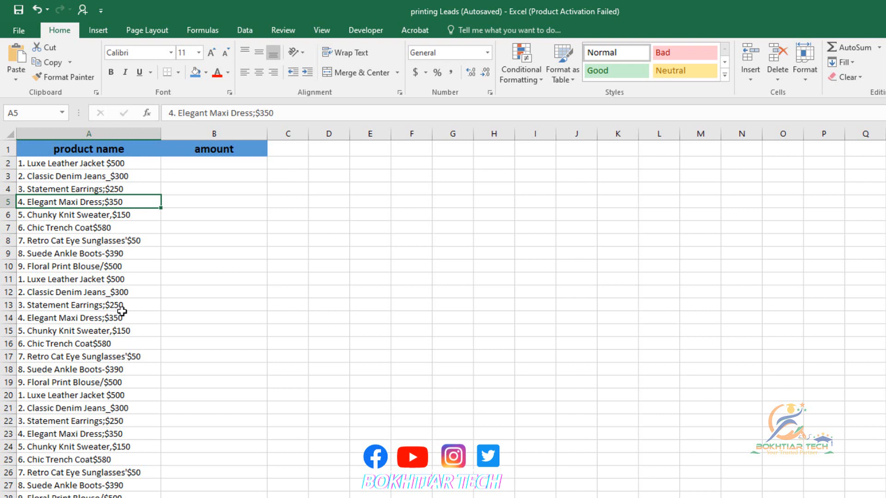
Enter $500 in B2 and $ in B3 so Flash Fill extracts every product amount.
click(215, 168)
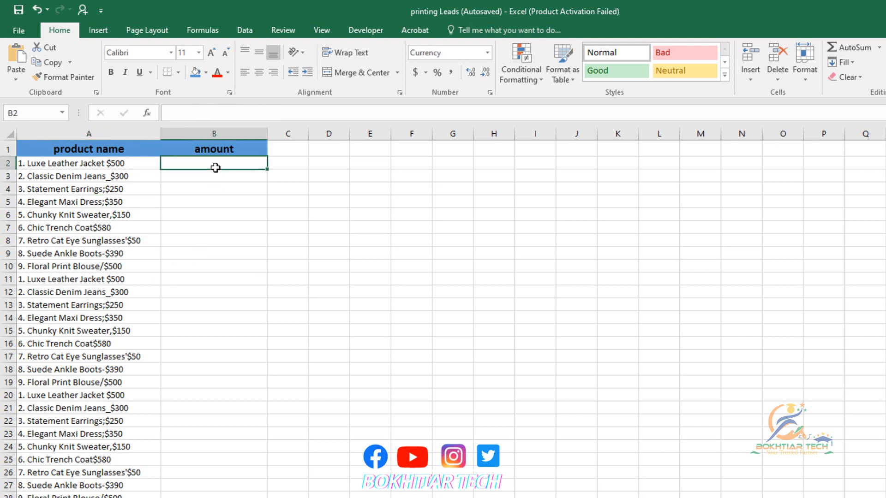
text($)
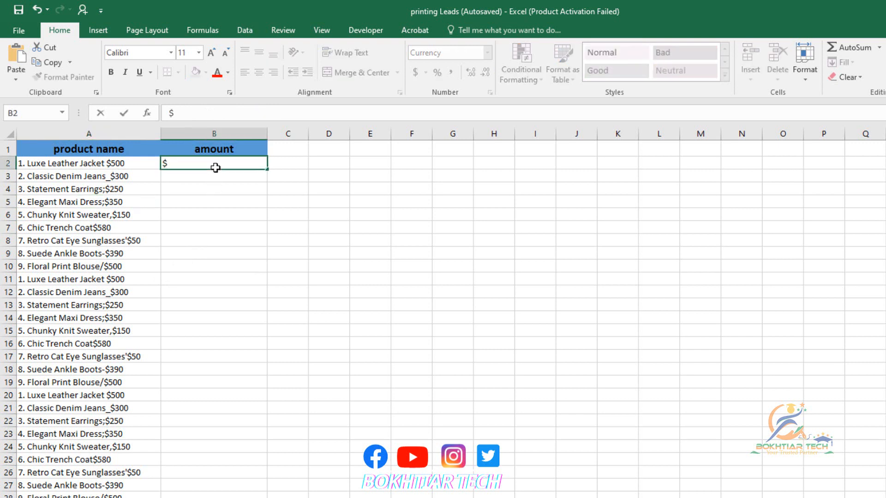
text(500)
key(Return)
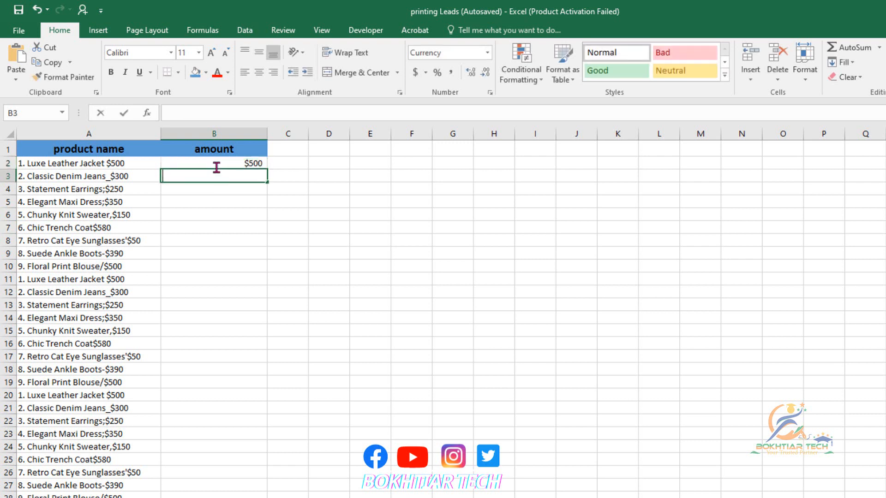
text($300)
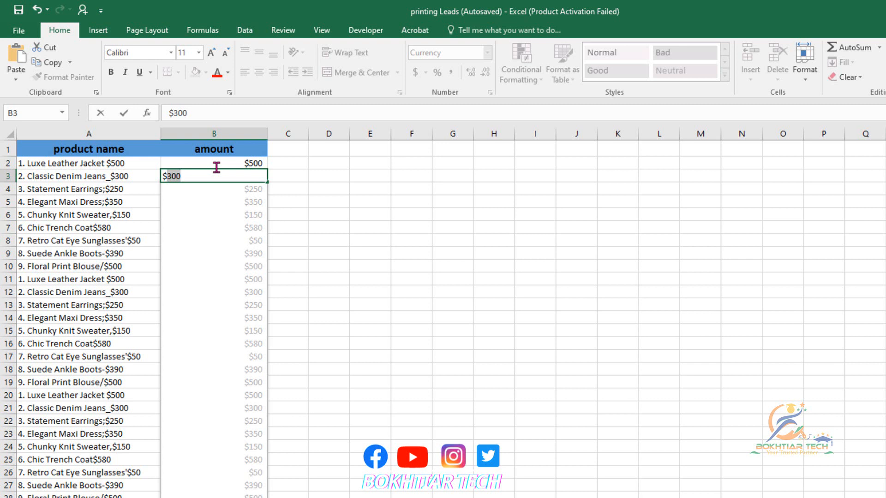
key(Return)
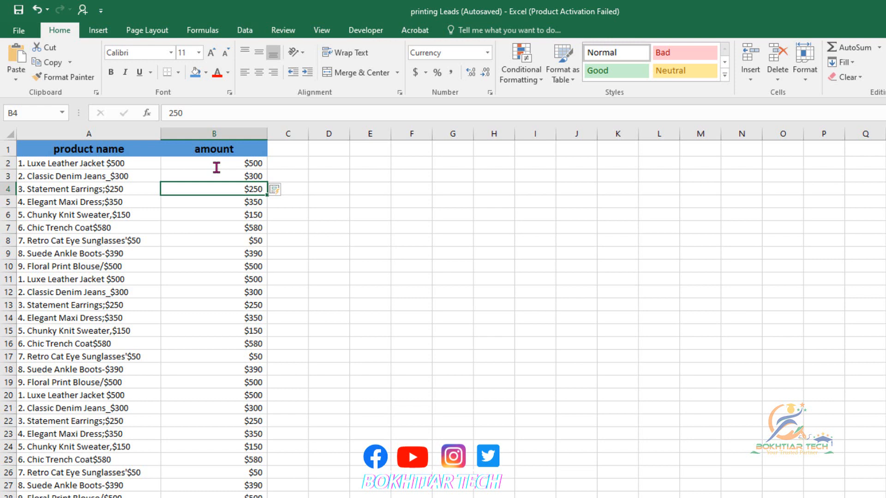
click(272, 497)
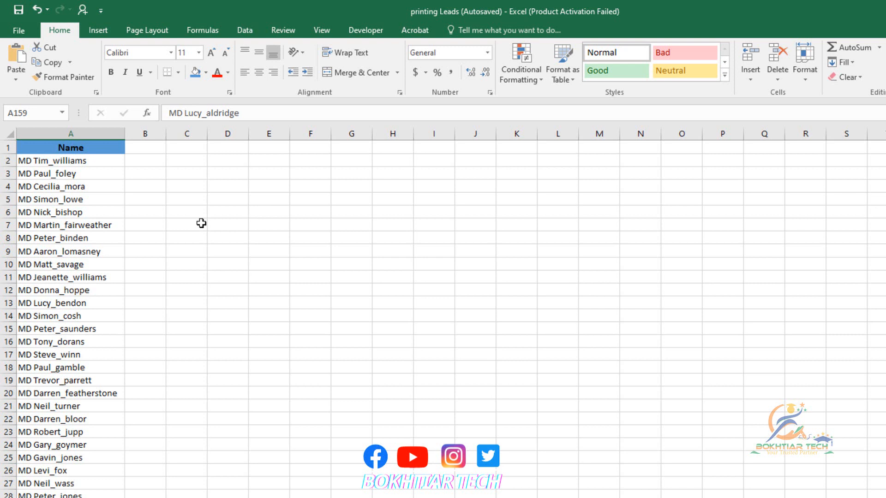
Copy the MD name list in column A down to row 166.
click(105, 147)
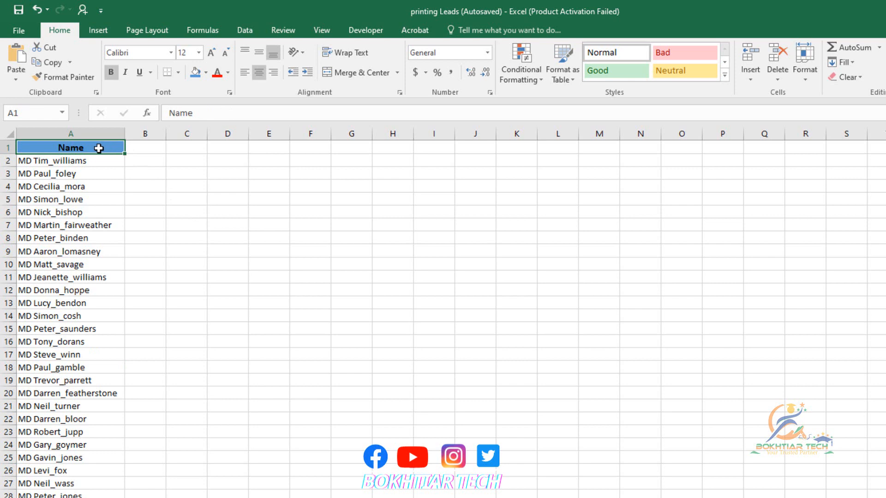
drag(98, 148, 87, 483)
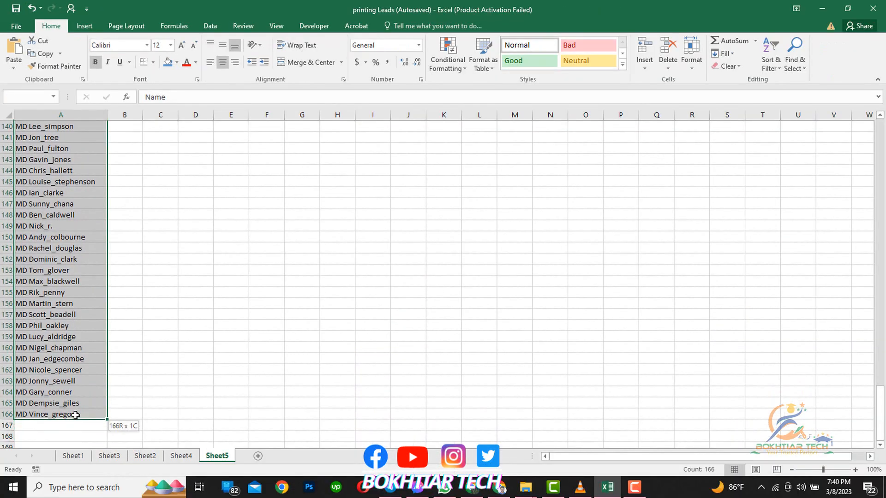
drag(75, 415, 75, 415)
key(ctrl+c)
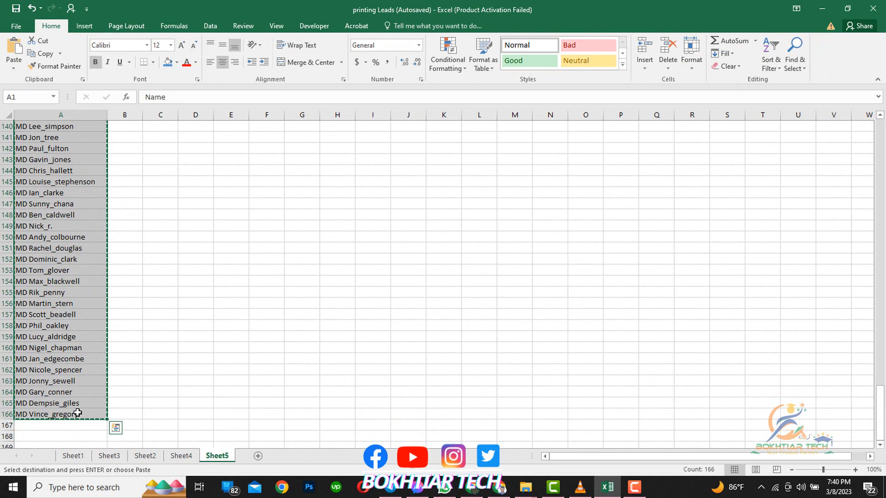
Launch a new blank Notepad document from the system search.
click(79, 487)
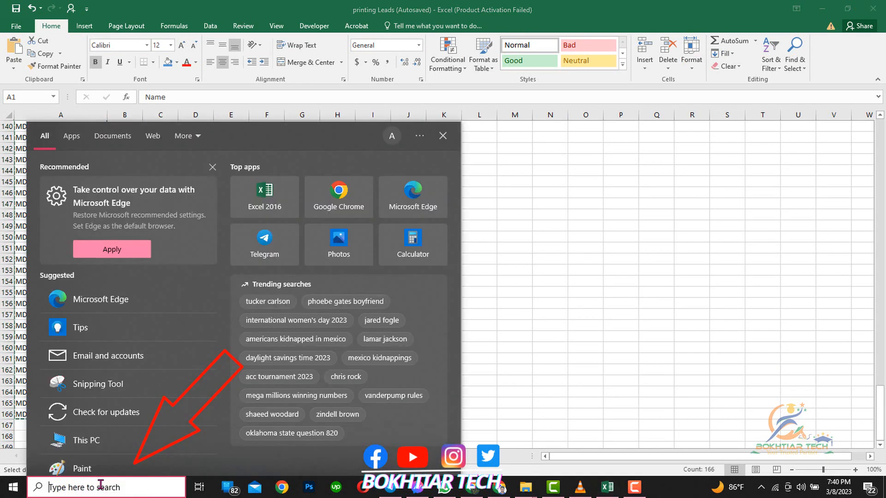
text(n)
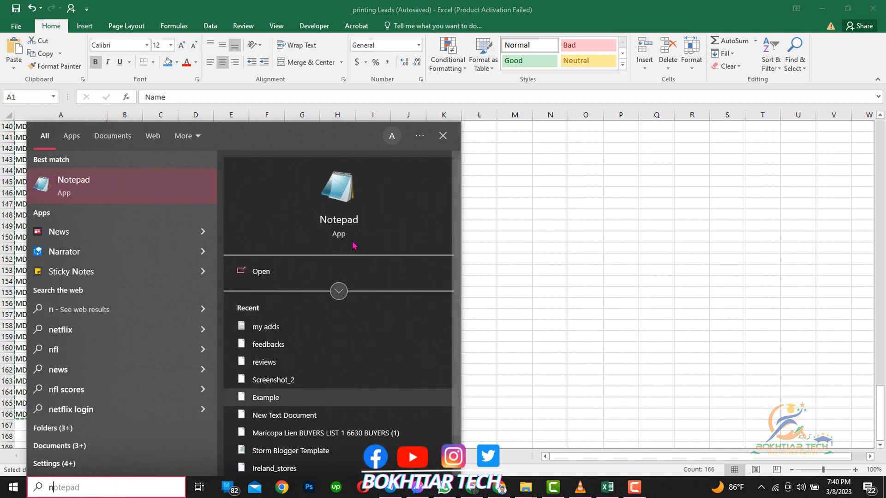
click(353, 226)
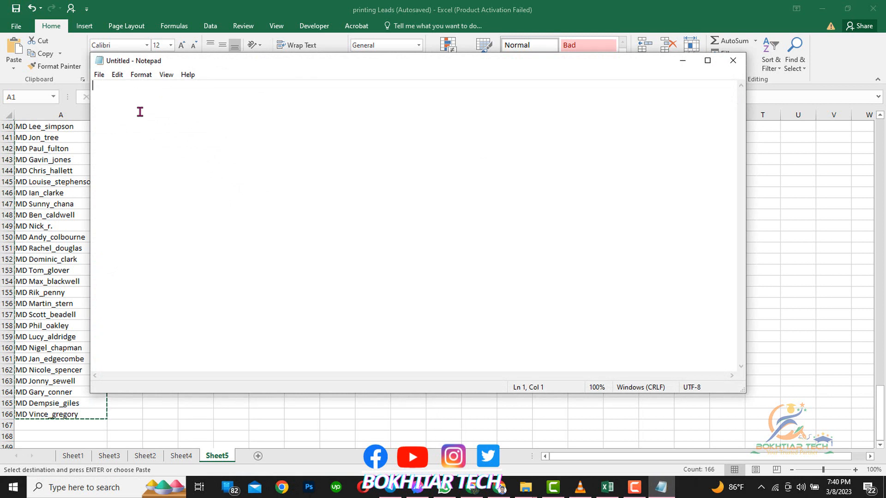
Paste the MD name list into Notepad, save it as 1.bat, and minimize Notepad.
key(ctrl+v)
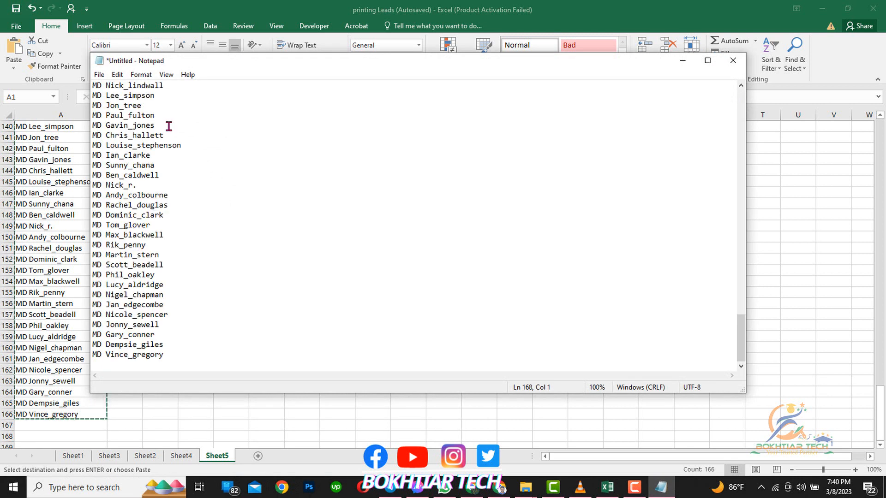
click(98, 77)
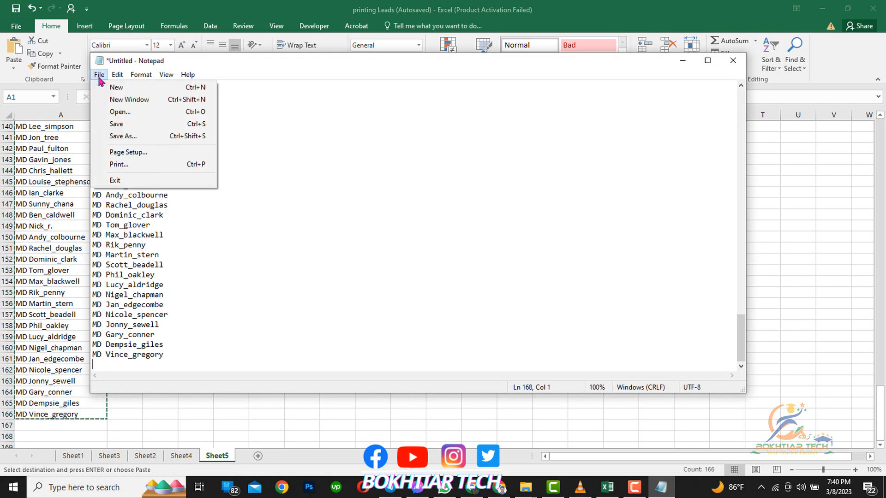
click(127, 127)
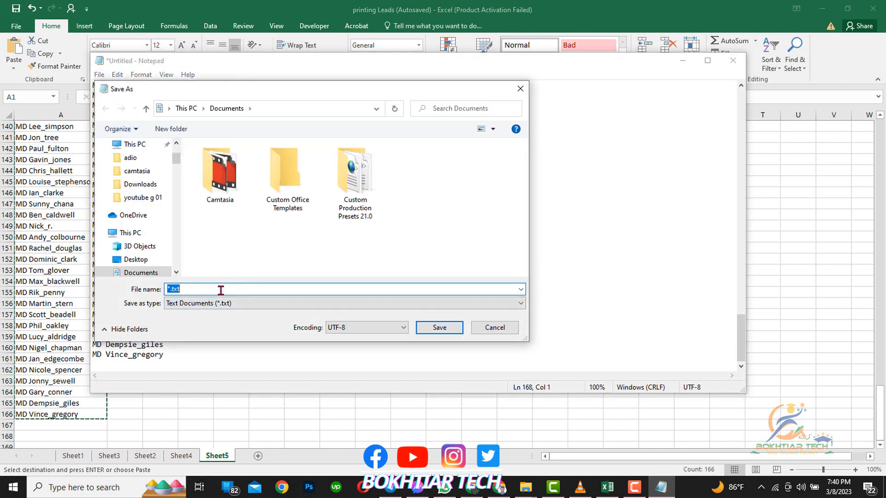
key(BackSpace)
text(1.bat)
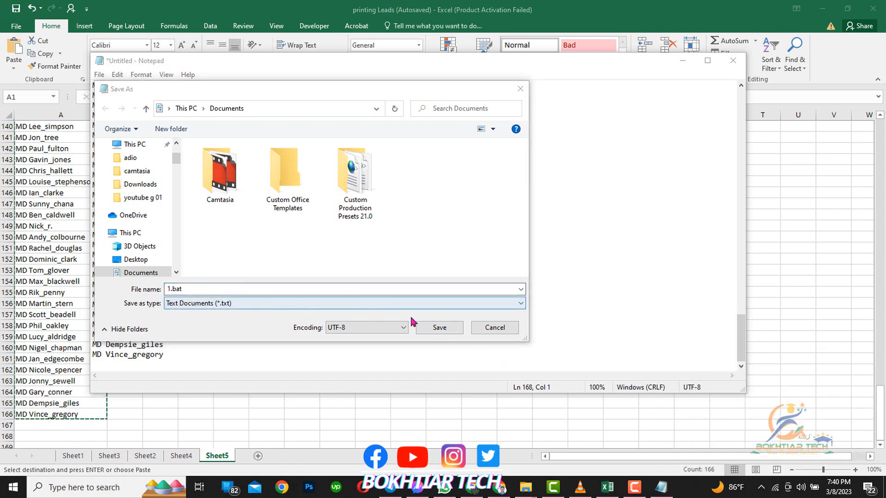
click(440, 328)
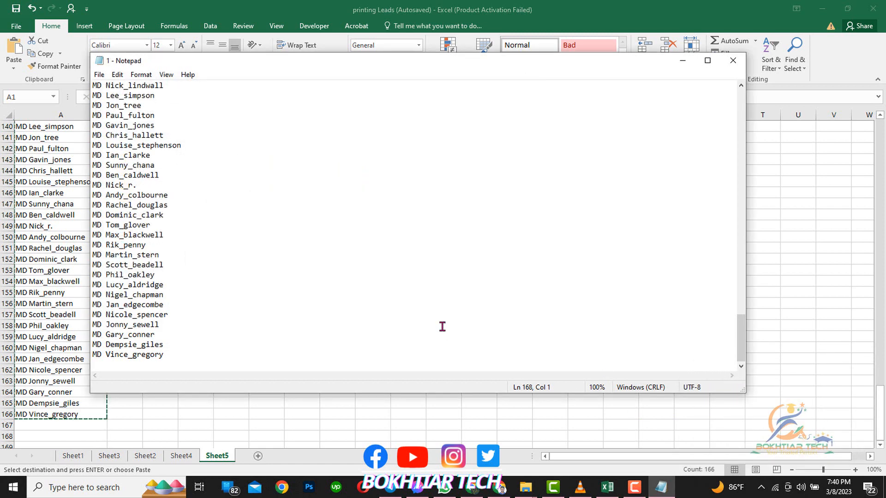
click(98, 74)
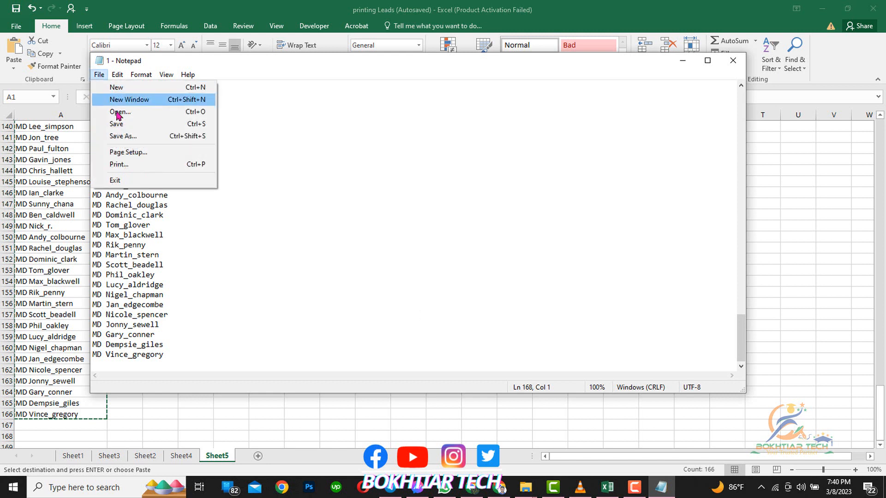
click(121, 127)
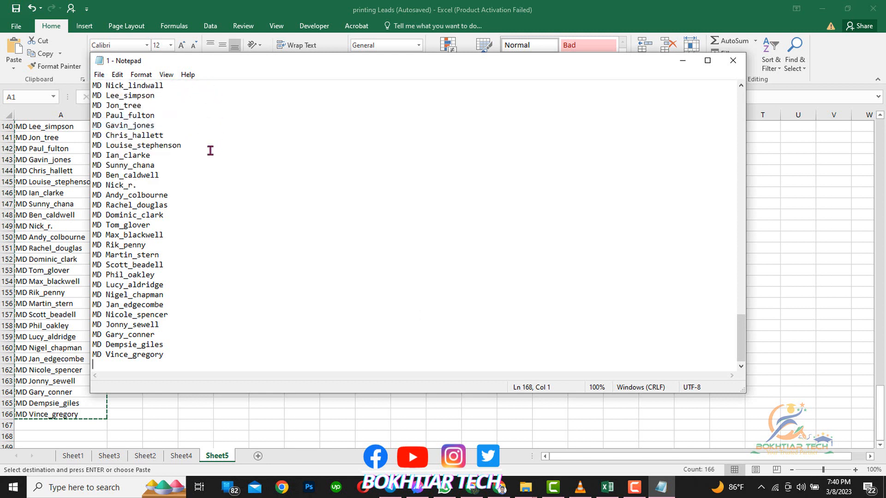
click(684, 59)
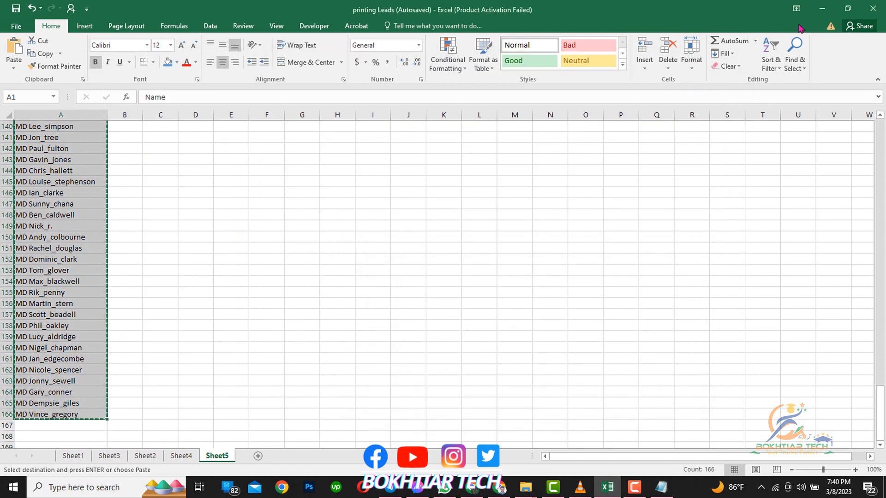
Run batch file 1 from the Documents folder to create one folder per name.
click(821, 11)
click(821, 11)
click(51, 156)
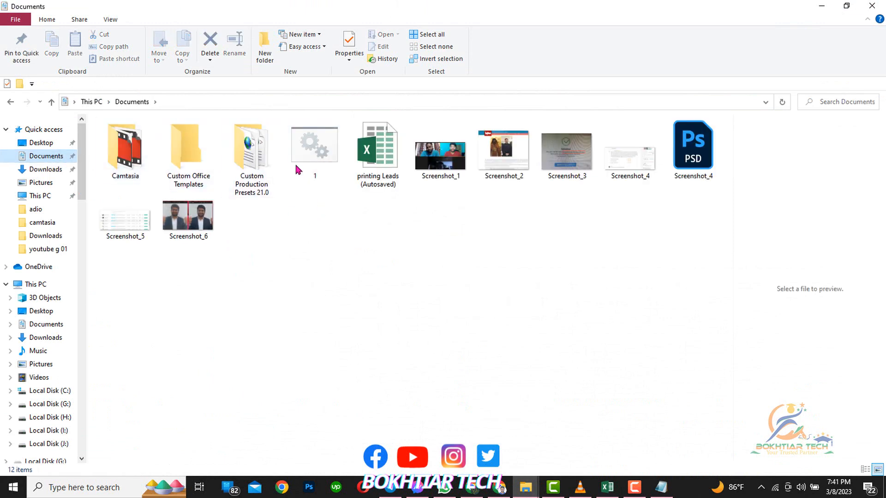
mouse_move(315, 156)
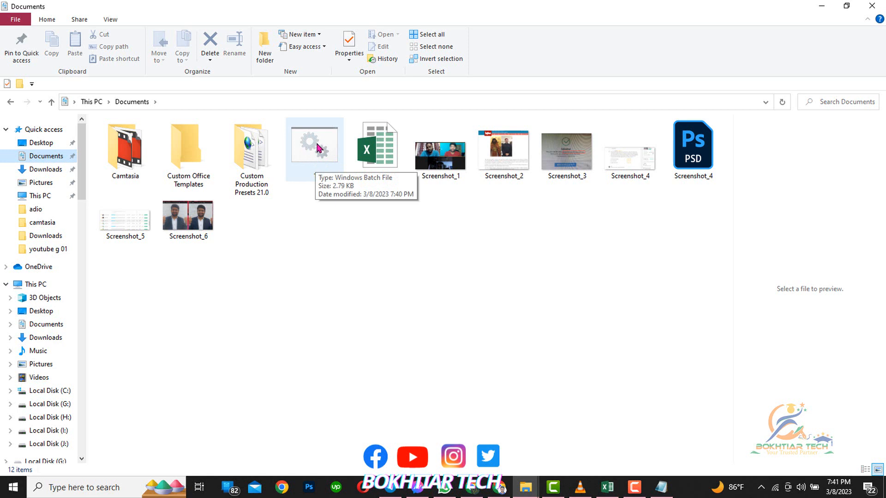
click(316, 148)
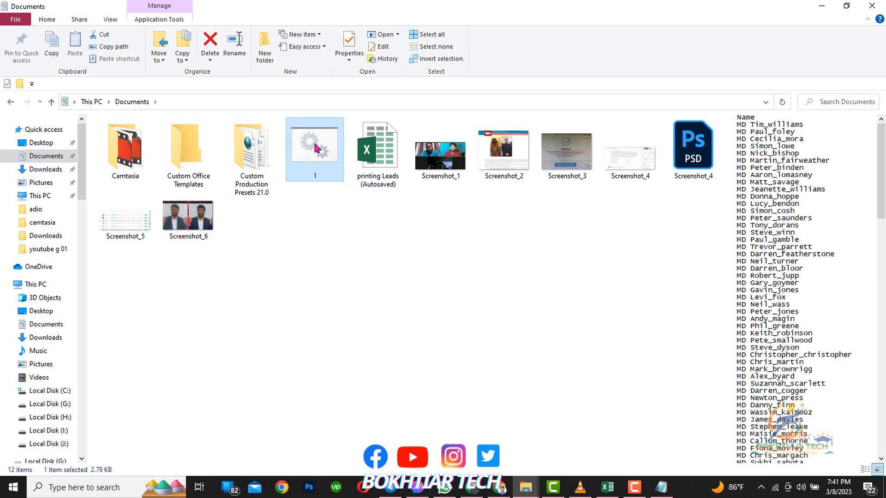
double_click(316, 148)
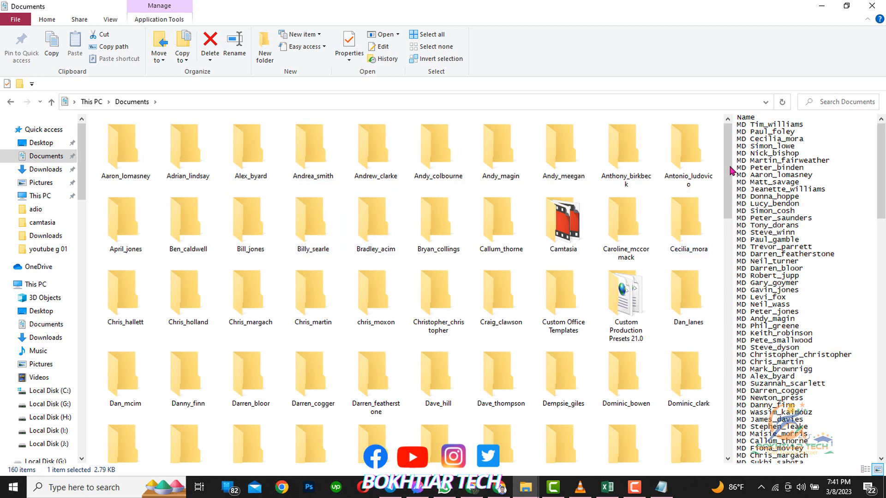
scroll(793, 344, down, 6)
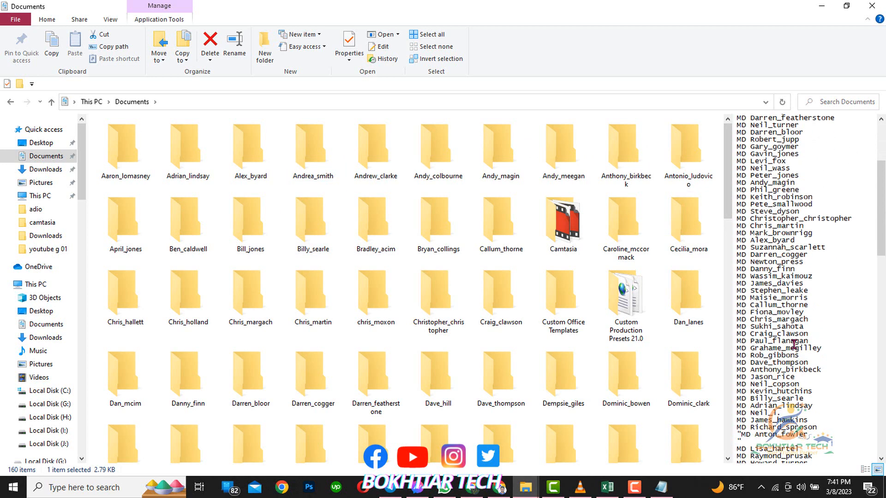
scroll(793, 344, down, 10)
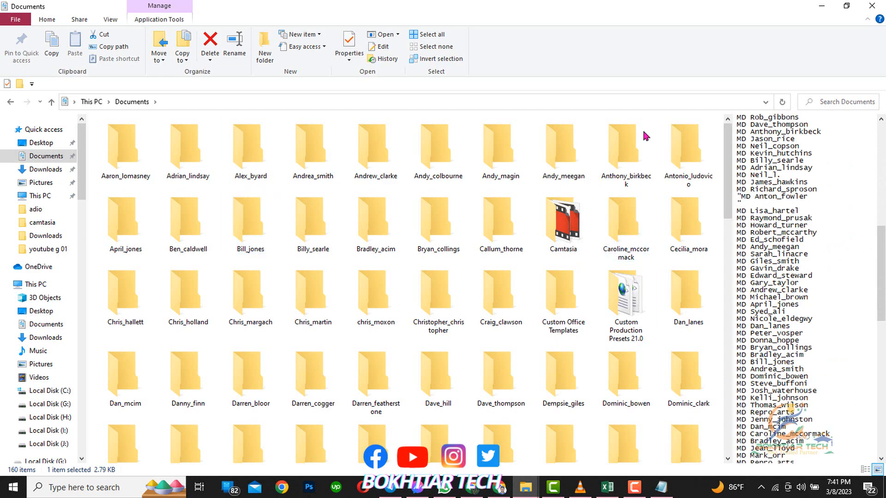
scroll(618, 152, down, 6)
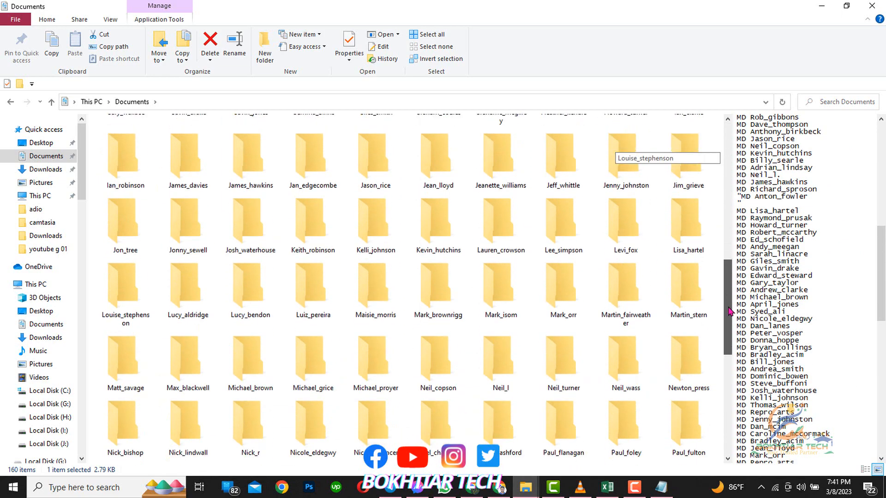
scroll(730, 312, down, 4)
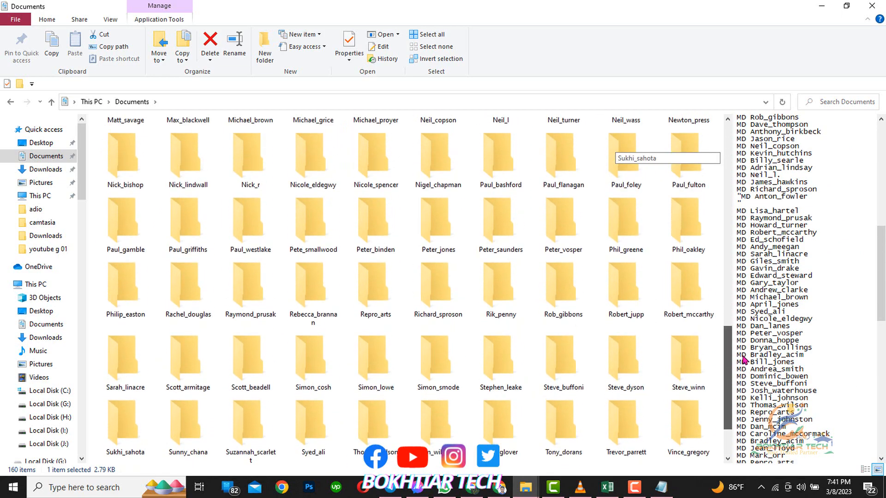
scroll(734, 331, up, 1)
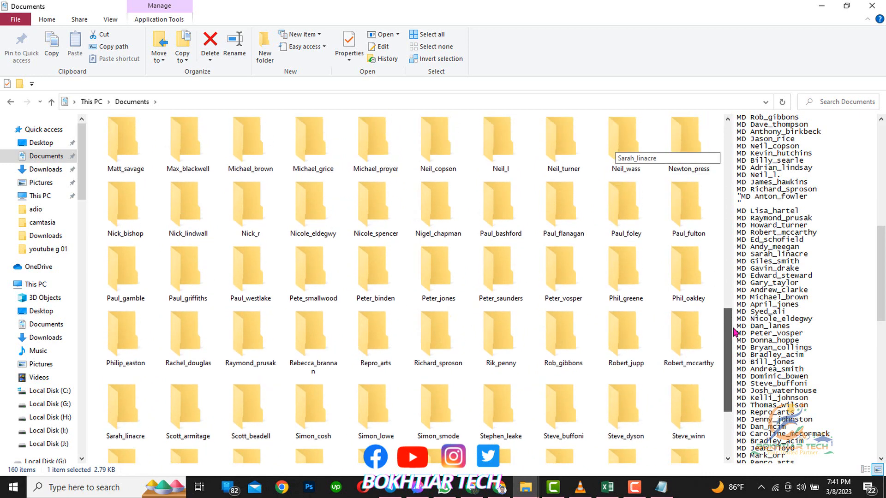
scroll(734, 331, up, 3)
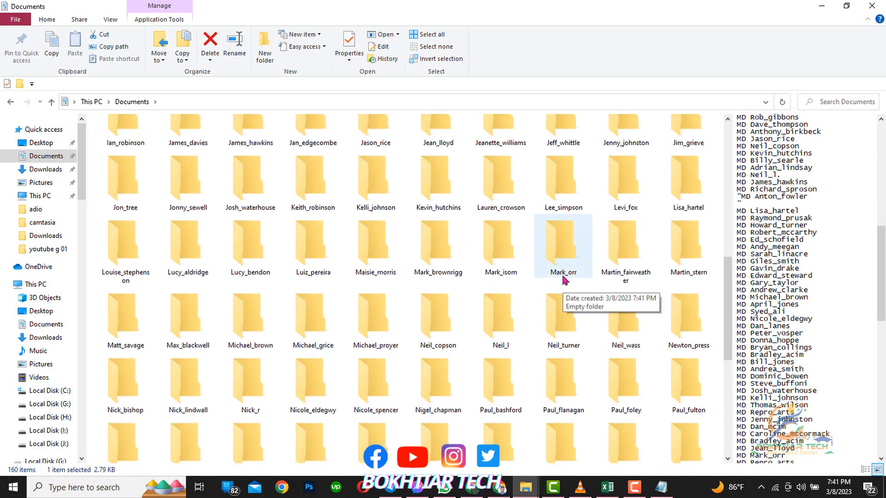